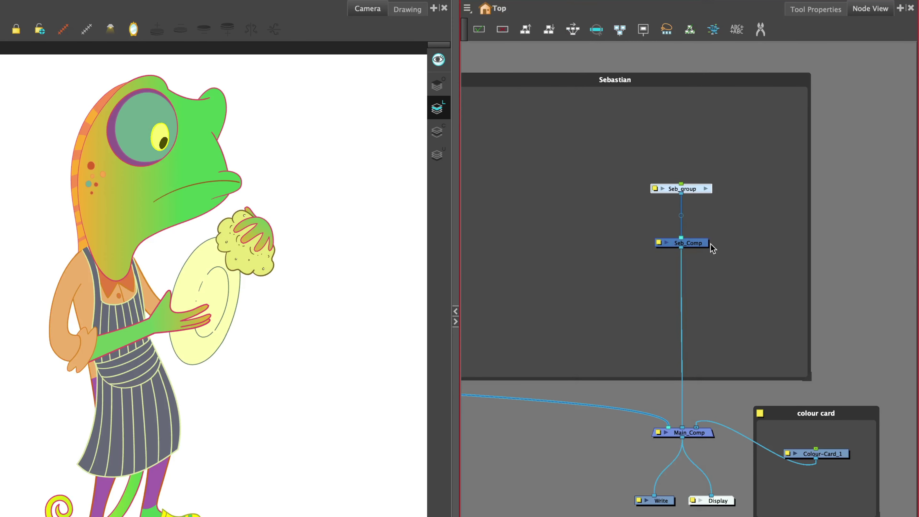
Check the composite mode of Seb_Comp and add an Apply-Peg-Transformation node below and to the left of it.
{"action": "double_click", "coordinate": [703, 245]}
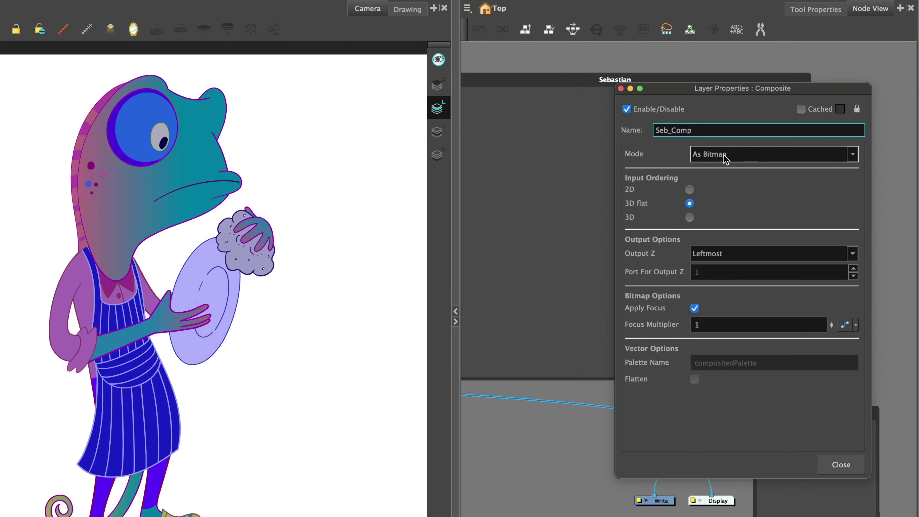
{"action": "left_click", "coordinate": [841, 471]}
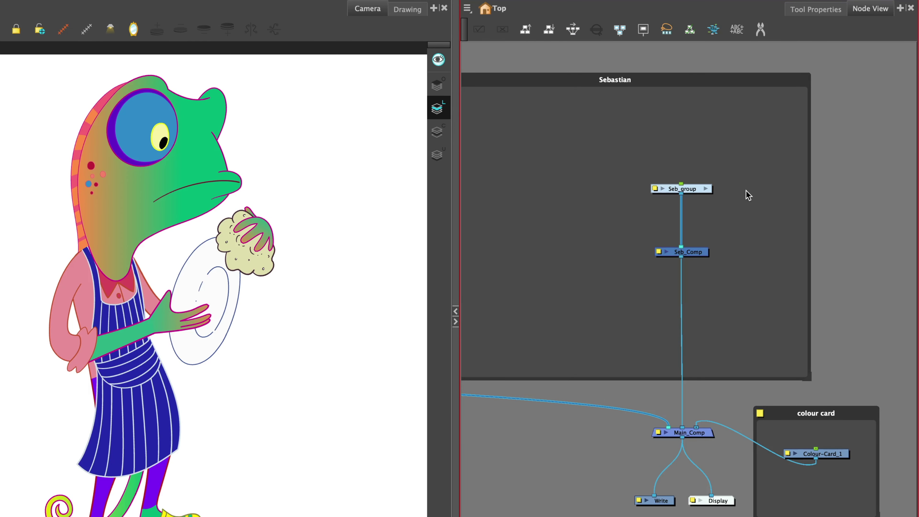
{"action": "key", "text": "Return"}
{"action": "type", "text": "ap"}
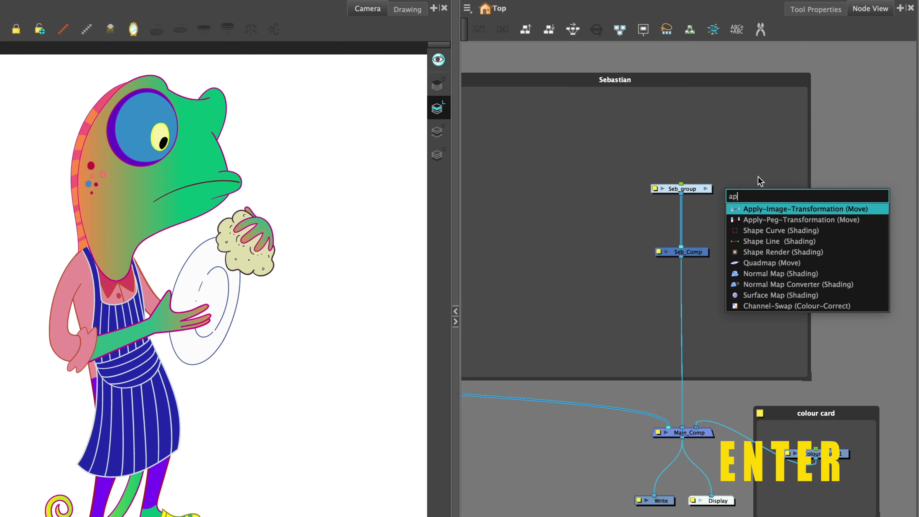
{"action": "left_click", "coordinate": [773, 220]}
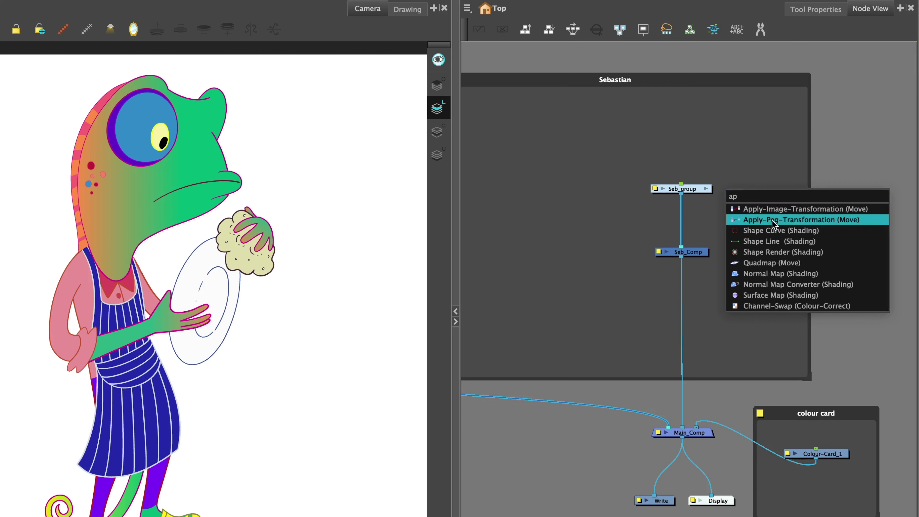
{"action": "double_click", "coordinate": [772, 220]}
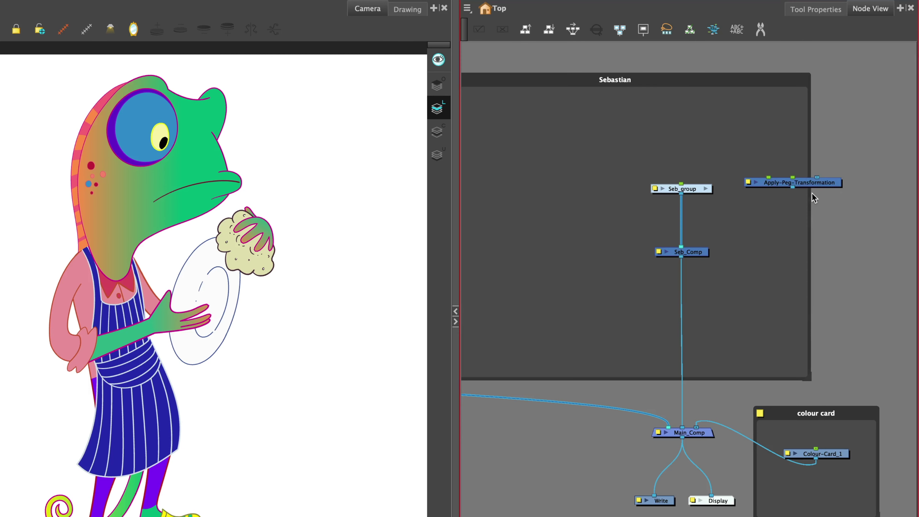
{"action": "left_click_drag", "start_coordinate": [830, 184], "coordinate": [635, 267]}
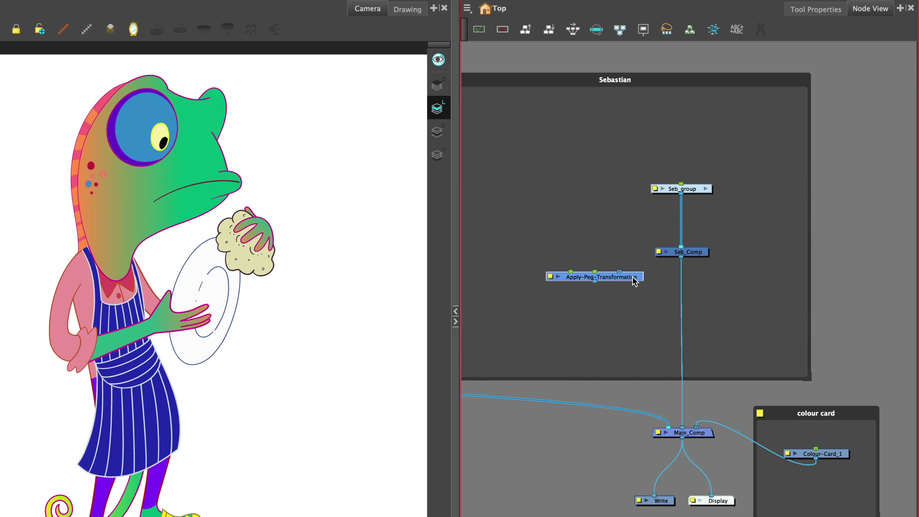
{"action": "left_click", "coordinate": [633, 282]}
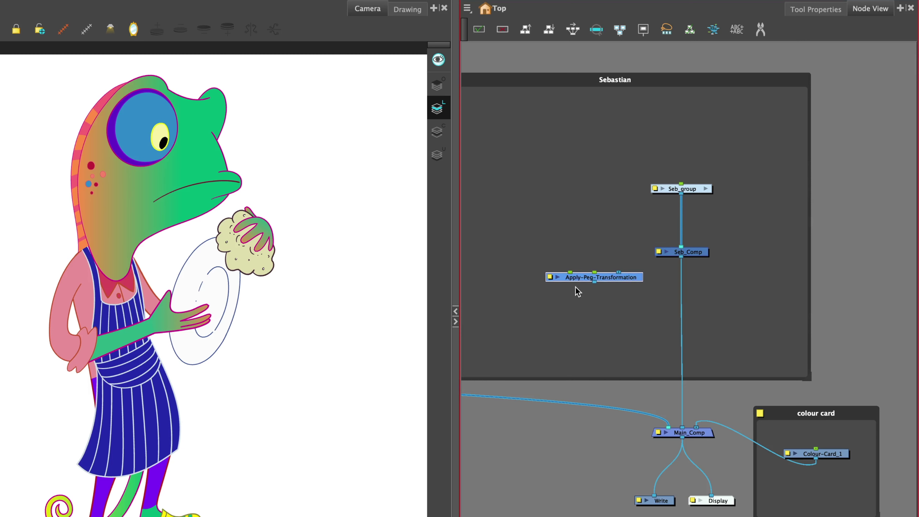
Connect Seb_Comp's output to the Apply-Peg-Transformation node's image input and rename the node APT_1.
{"action": "left_click_drag", "start_coordinate": [682, 256], "coordinate": [618, 273]}
{"action": "double_click", "coordinate": [549, 279]}
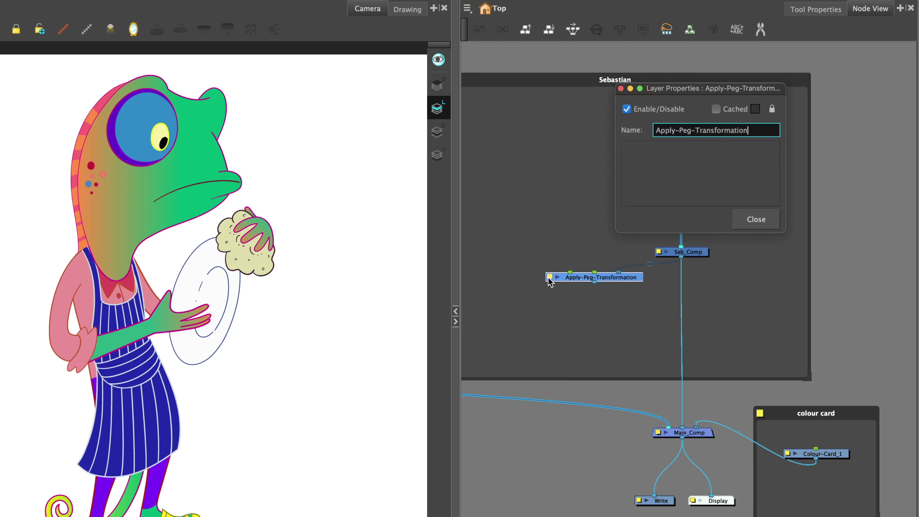
{"action": "left_click_drag", "start_coordinate": [746, 130], "coordinate": [632, 148]}
{"action": "type", "text": "APT"}
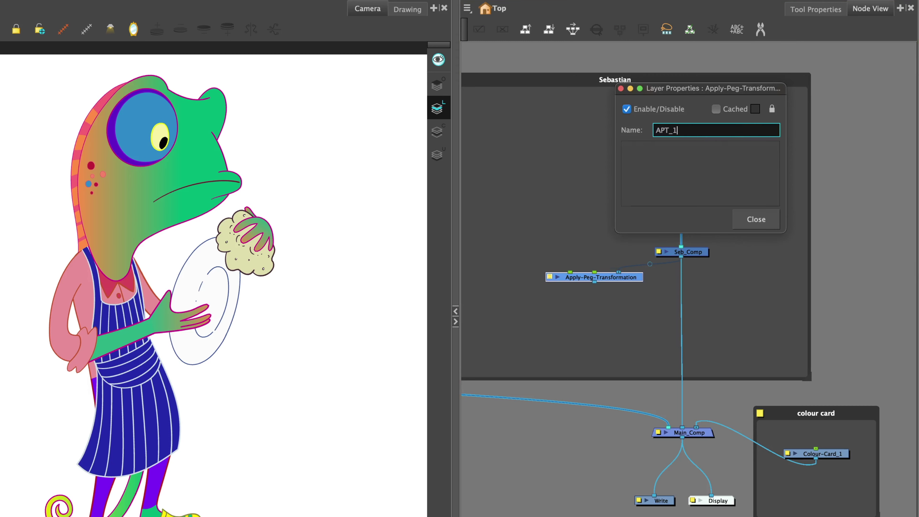
{"action": "type", "text": "_1"}
{"action": "key", "text": "Return"}
Add a peg above APT_1, connected to its first input, and name the peg Seb_HL-P.
{"action": "key", "text": "super+p"}
{"action": "left_click_drag", "start_coordinate": [562, 298], "coordinate": [583, 272]}
{"action": "left_click_drag", "start_coordinate": [593, 229], "coordinate": [594, 211]}
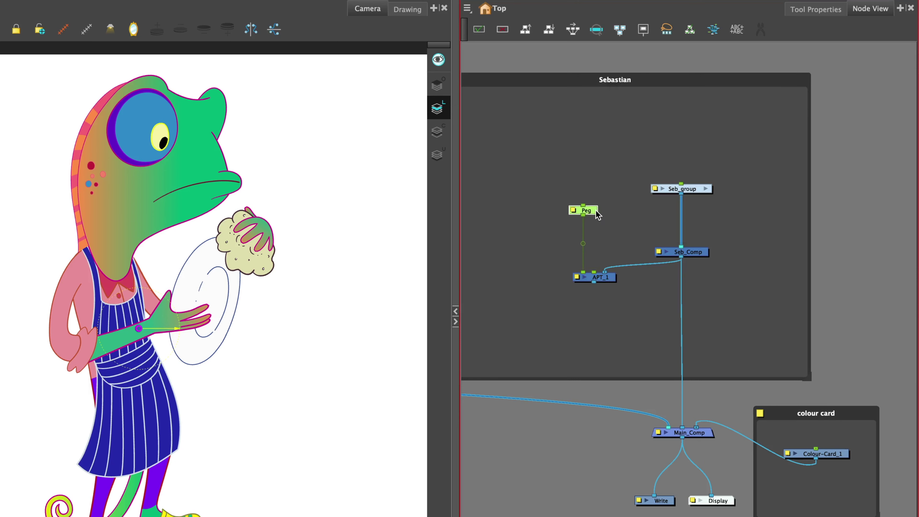
{"action": "double_click", "coordinate": [575, 212]}
{"action": "left_click", "coordinate": [654, 130]}
{"action": "type", "text": "Seb_H"}
{"action": "type", "text": "L-P"}
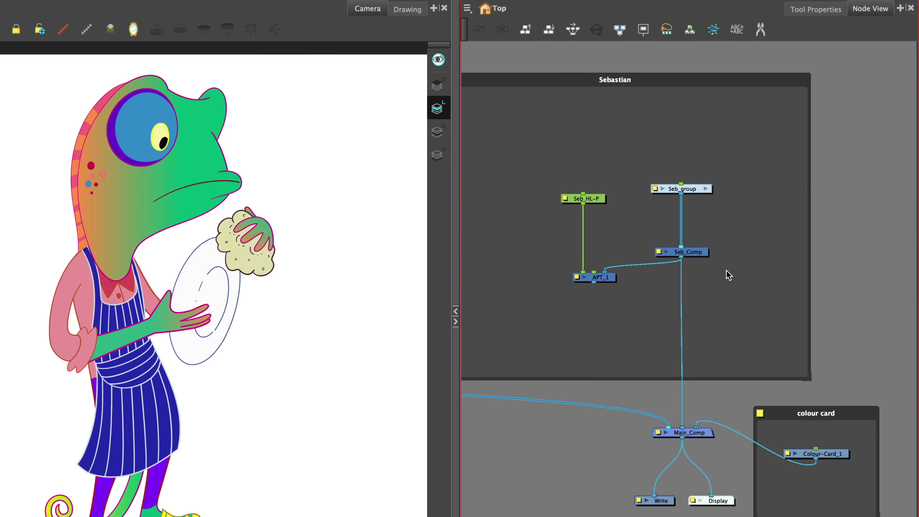
Insert a Highlight node between Seb_Comp and Main_Comp and connect APT_1 to its matte input.
{"action": "key", "text": "Tab"}
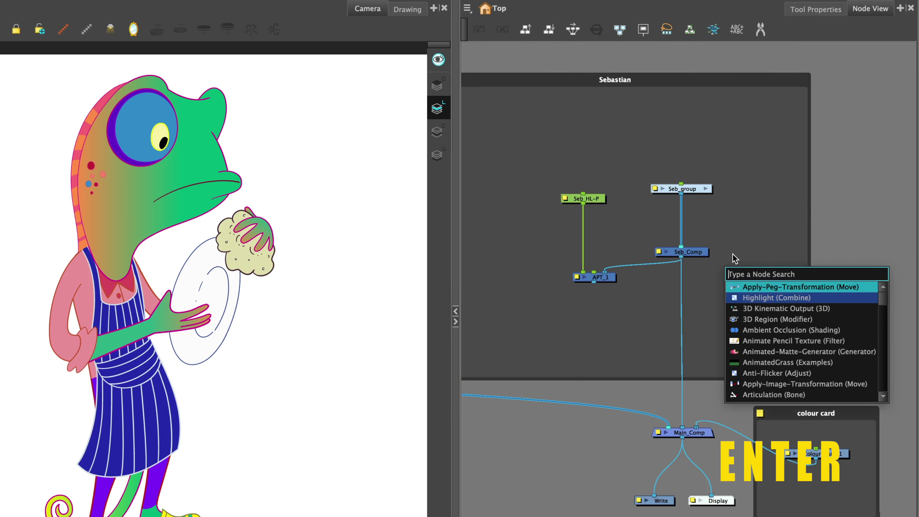
{"action": "type", "text": "hi"}
{"action": "key", "text": "Return"}
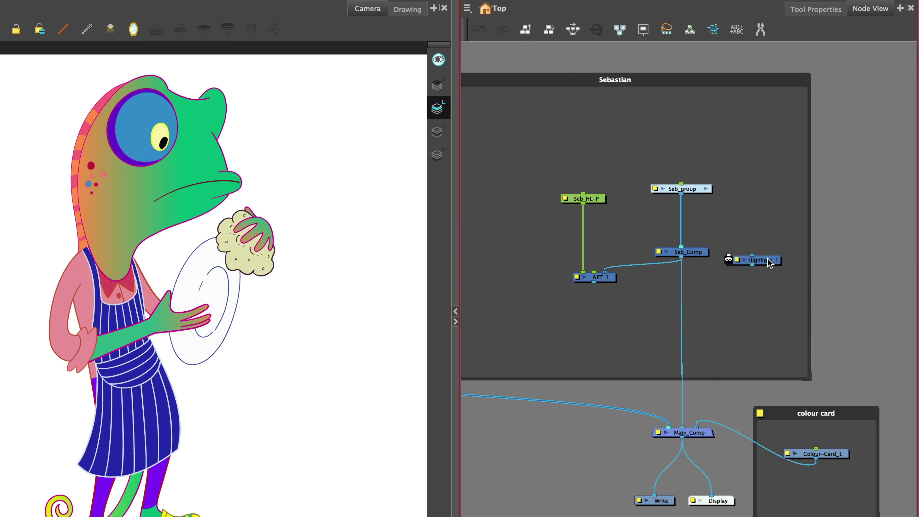
{"action": "mouse_move", "coordinate": [763, 260]}
{"action": "left_mouse_down"}
{"action": "mouse_move", "coordinate": [711, 312]}
{"action": "mouse_move", "coordinate": [693, 314]}
{"action": "left_mouse_up"}
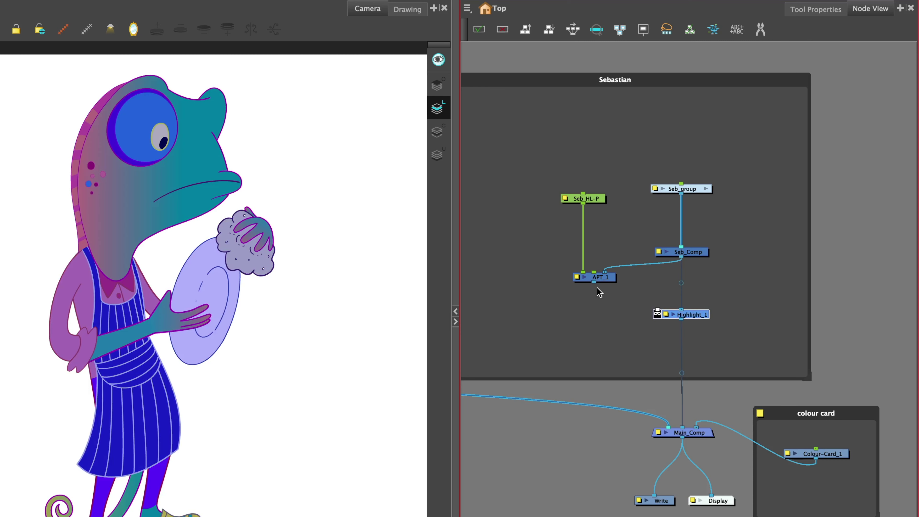
{"action": "mouse_move", "coordinate": [593, 283]}
{"action": "left_mouse_down"}
{"action": "mouse_move", "coordinate": [599, 302]}
{"action": "mouse_move", "coordinate": [642, 306]}
{"action": "mouse_move", "coordinate": [654, 292]}
{"action": "mouse_move", "coordinate": [657, 311]}
{"action": "left_mouse_up"}
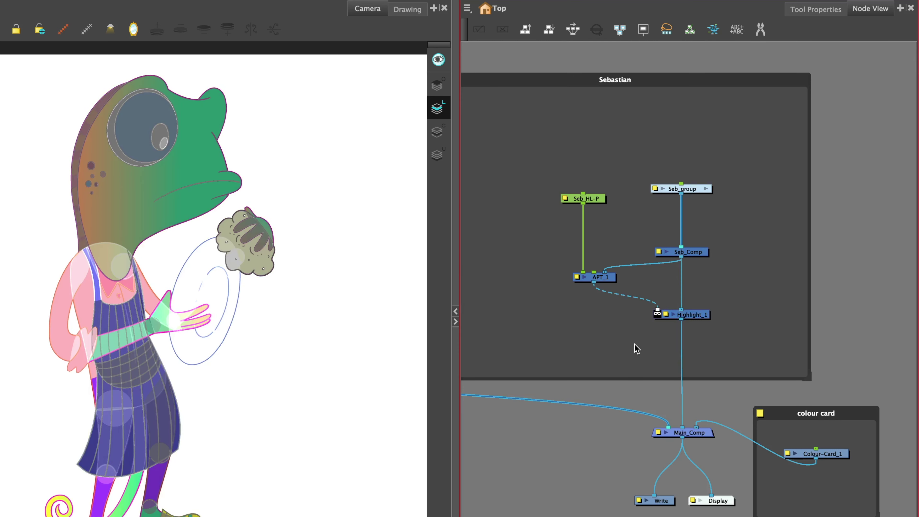
Turn on Invert Matte in the properties of Highlight_1.
{"action": "left_click", "coordinate": [665, 315]}
{"action": "left_click", "coordinate": [712, 413]}
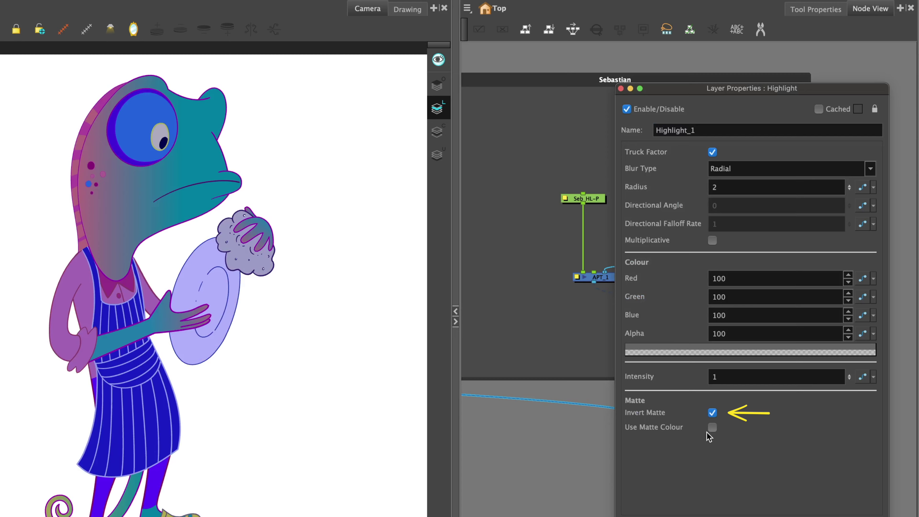
{"action": "left_click", "coordinate": [621, 88]}
{"action": "left_click", "coordinate": [601, 514]}
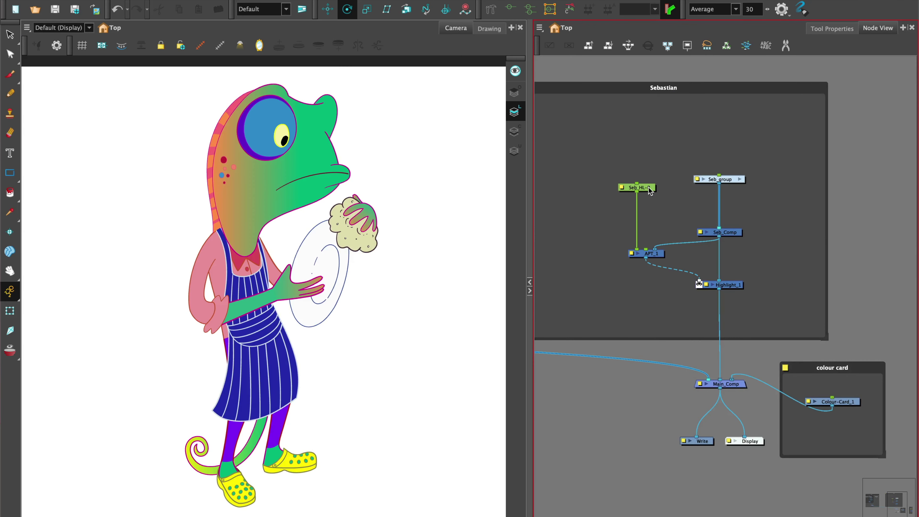
Offset the Seb_HL-P peg slightly right and down with the Translate tool, and show the Camera view in render mode.
{"action": "left_click_drag", "start_coordinate": [650, 189], "coordinate": [649, 180]}
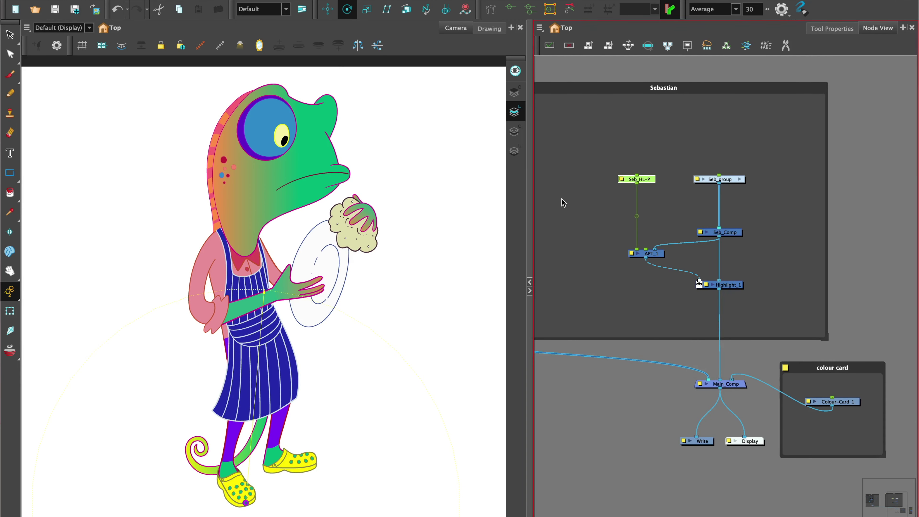
{"action": "left_click", "coordinate": [9, 310]}
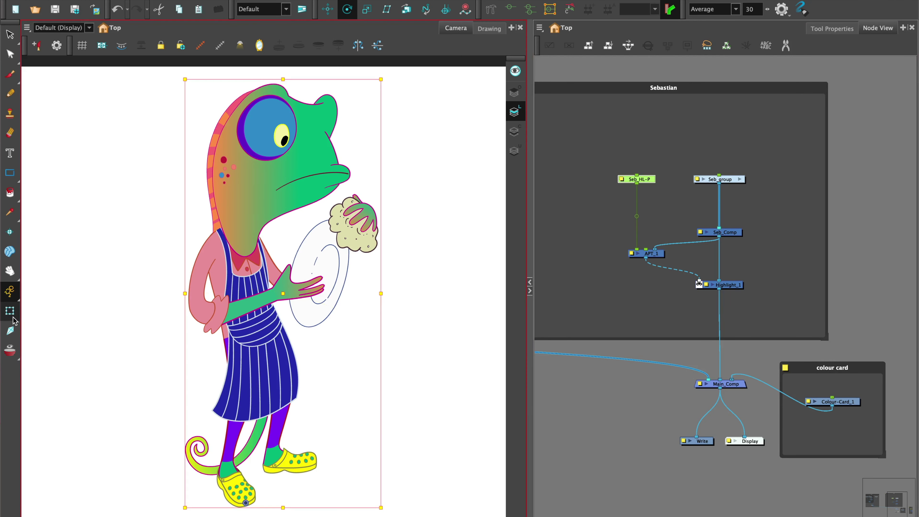
{"action": "left_click", "coordinate": [326, 10]}
{"action": "left_click_drag", "start_coordinate": [259, 505], "coordinate": [251, 485]}
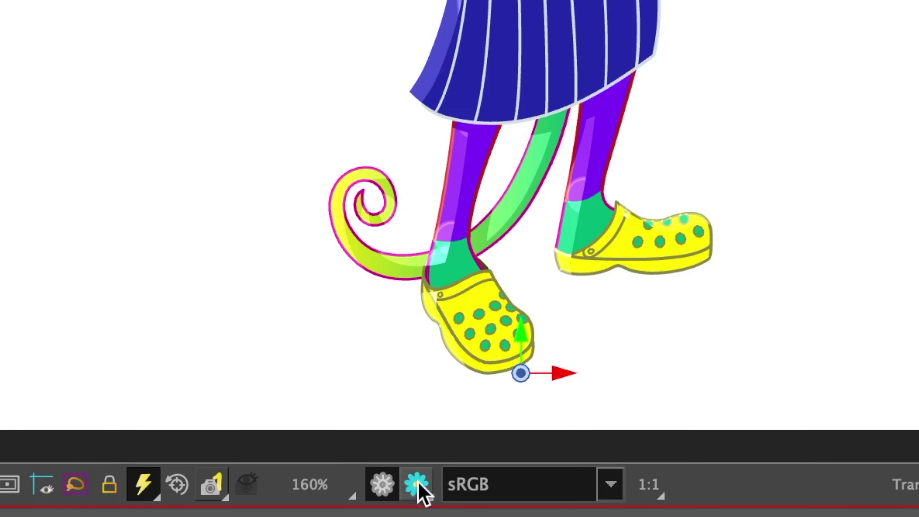
{"action": "left_click", "coordinate": [414, 485]}
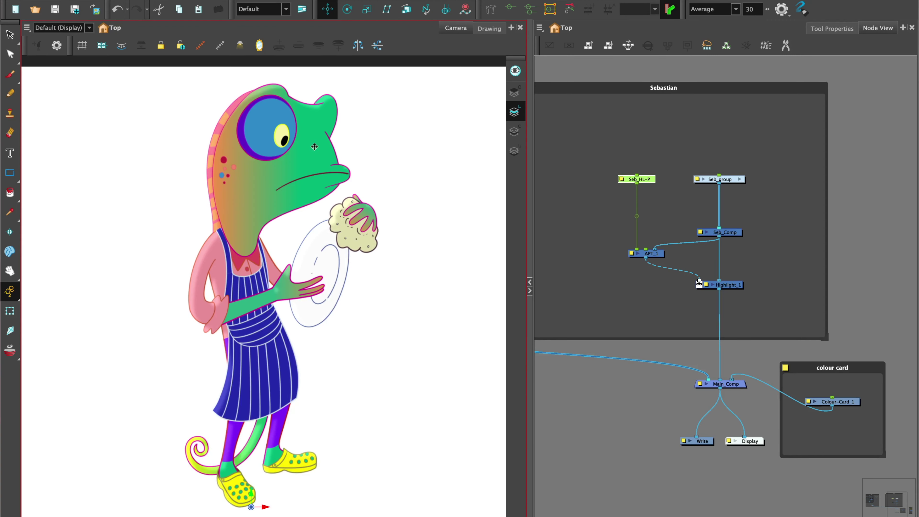
Set the blur radius of Highlight_1 to 8.
{"action": "left_click", "coordinate": [620, 271]}
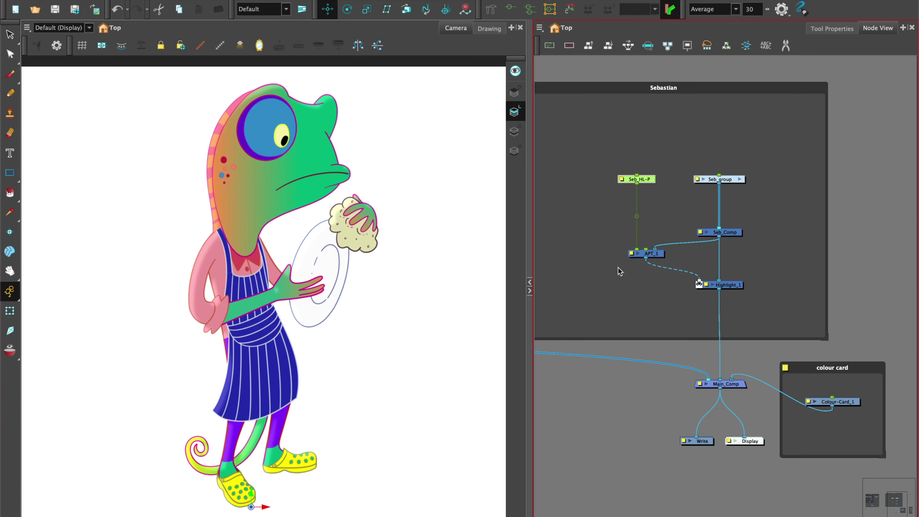
{"action": "left_click", "coordinate": [705, 283]}
{"action": "left_click_drag", "start_coordinate": [757, 177], "coordinate": [740, 179]}
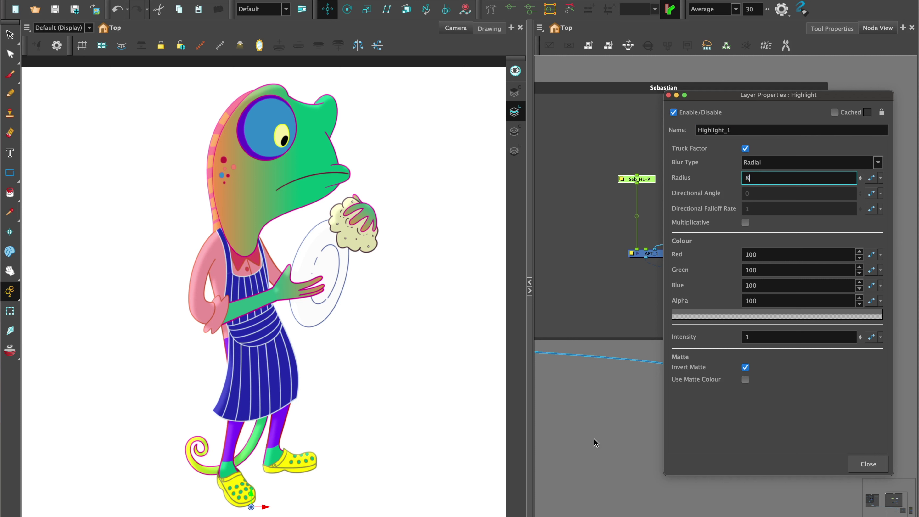
{"action": "left_click", "coordinate": [590, 449]}
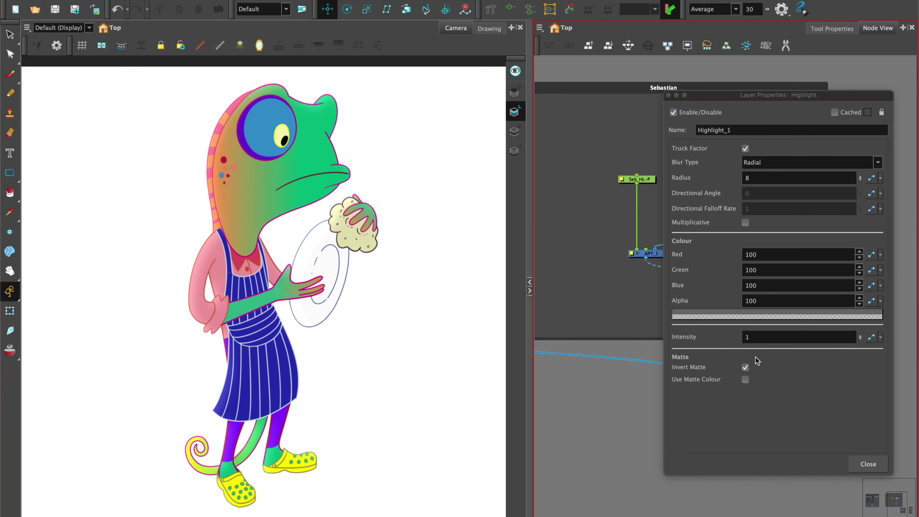
Try an intensity of 2 on Highlight_1.
{"action": "left_click", "coordinate": [762, 337]}
{"action": "type", "text": "2"}
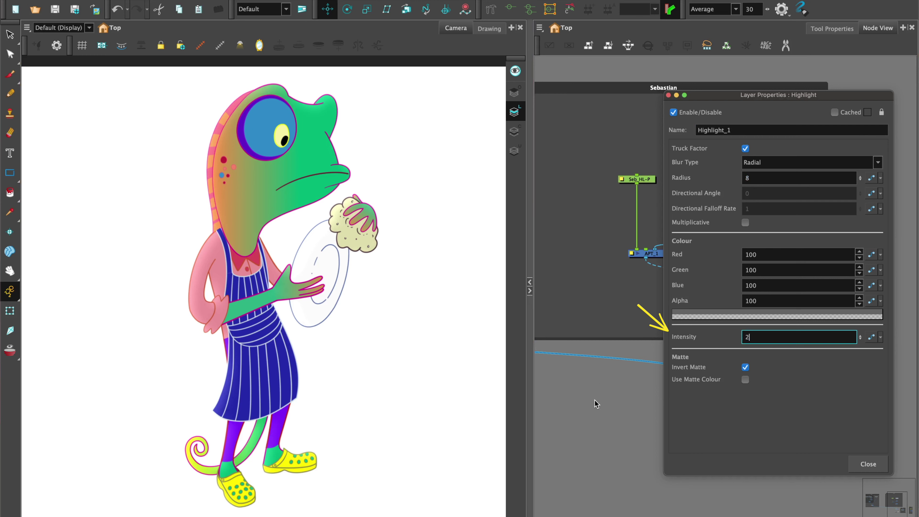
{"action": "left_click", "coordinate": [354, 128]}
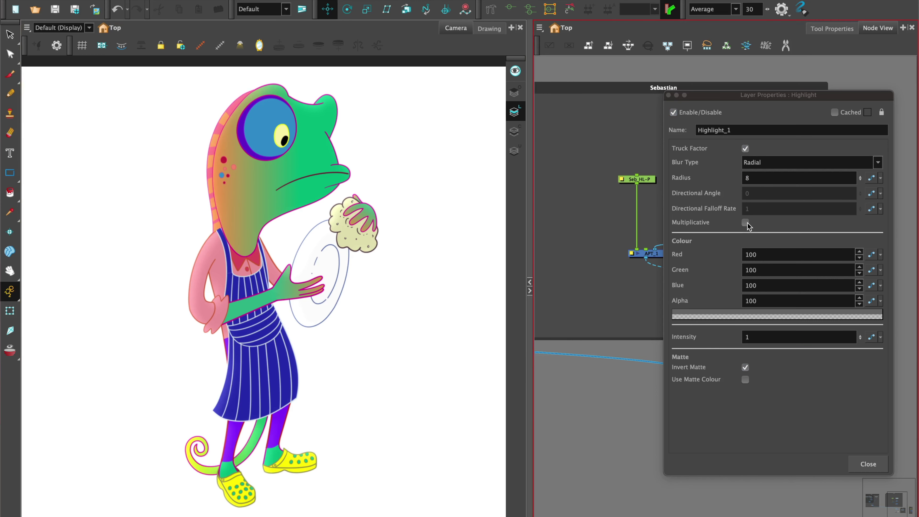
Make Highlight_1 multiplicative, with a pink colour of red 235, green 114, blue 199 and an intensity of 0.8.
{"action": "left_click", "coordinate": [745, 223]}
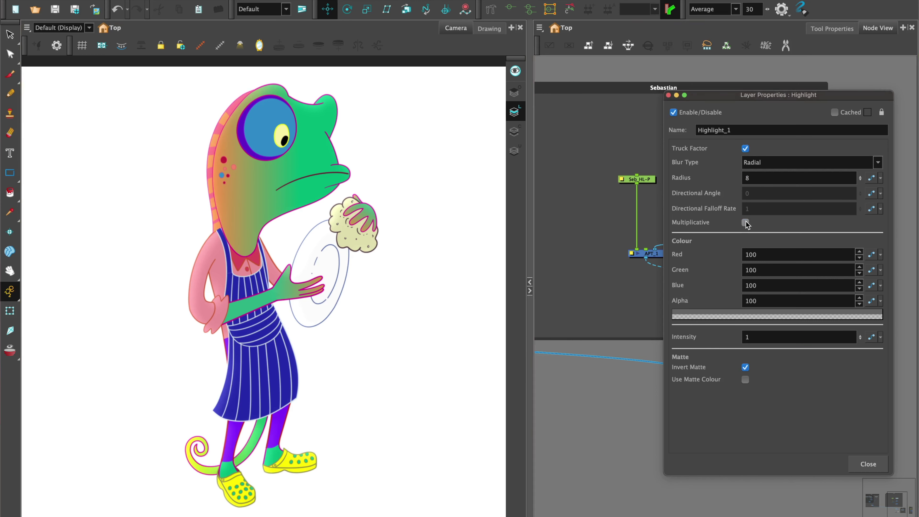
{"action": "left_click", "coordinate": [774, 317]}
{"action": "left_click", "coordinate": [780, 97]}
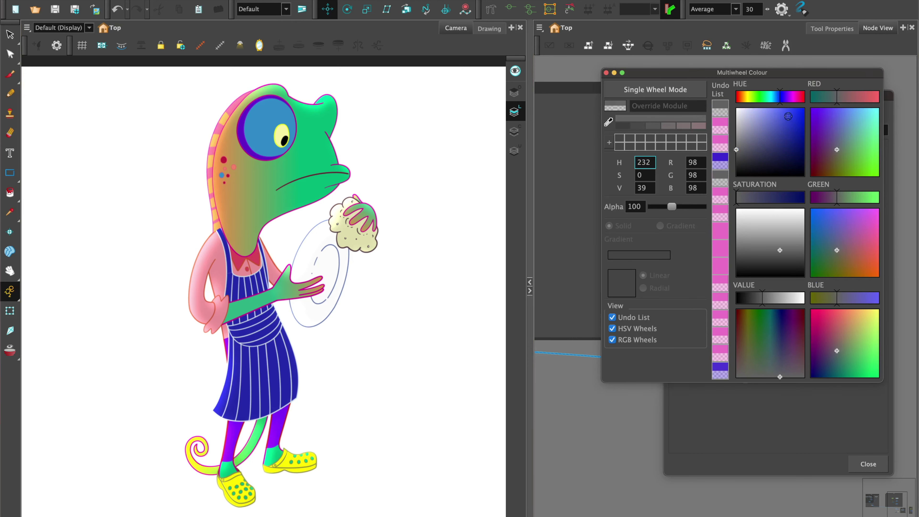
{"action": "left_click", "coordinate": [792, 120]}
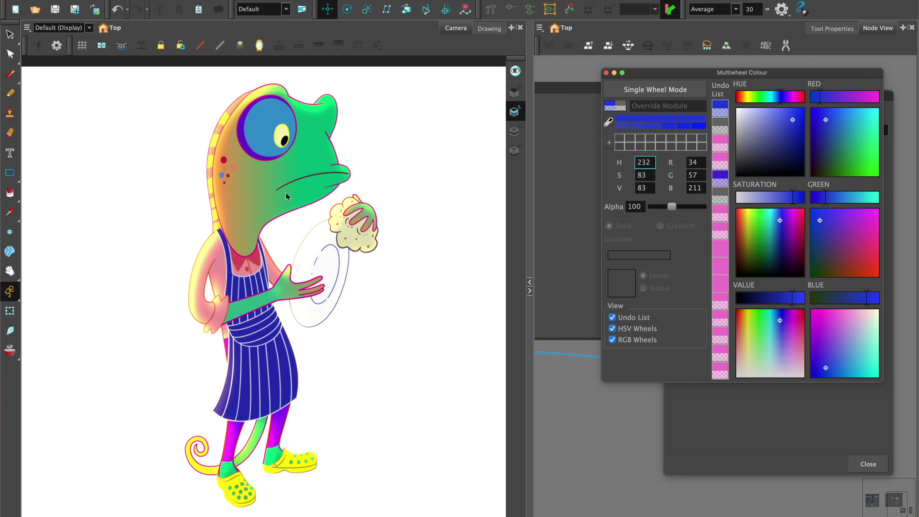
{"action": "left_click", "coordinate": [721, 145]}
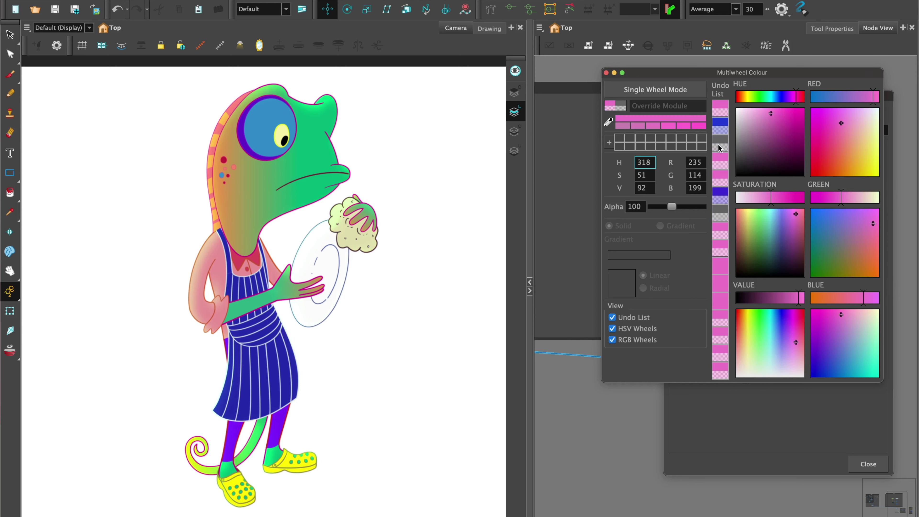
{"action": "left_click", "coordinate": [605, 72]}
{"action": "left_click", "coordinate": [628, 449]}
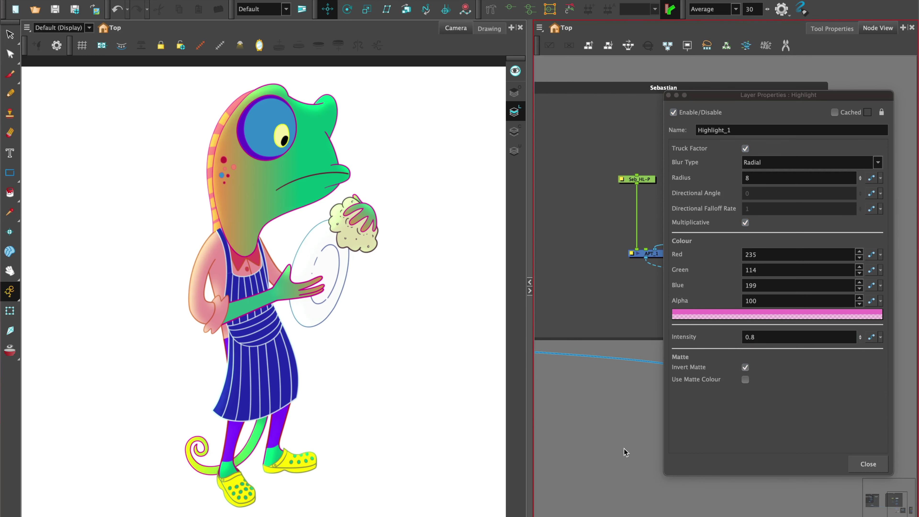
{"action": "left_click", "coordinate": [876, 465]}
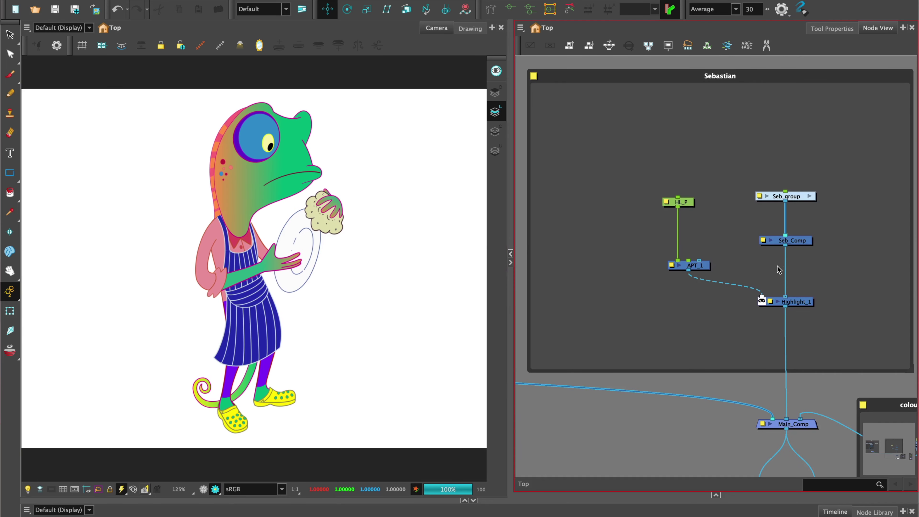
Add a Tone node and insert it between Highlight_1 and Main_Comp.
{"action": "key", "text": "Tab"}
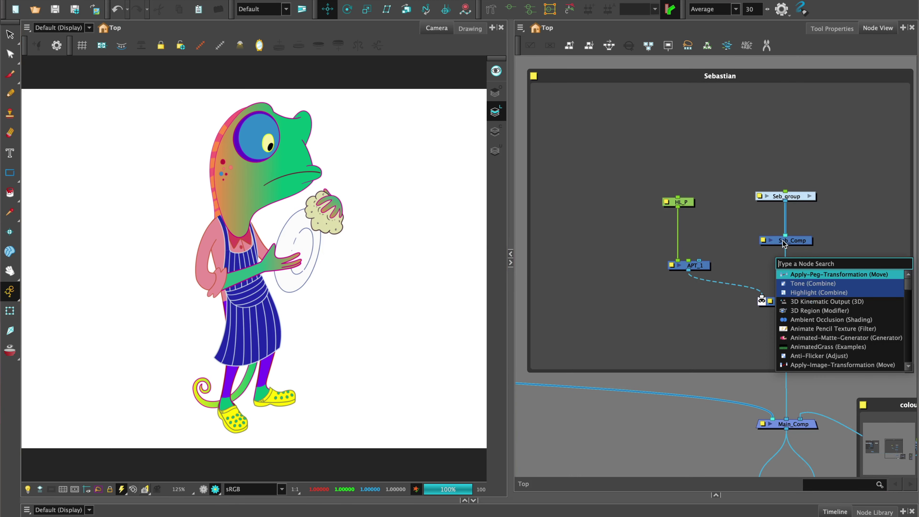
{"action": "type", "text": "to"}
{"action": "left_click", "coordinate": [803, 279]}
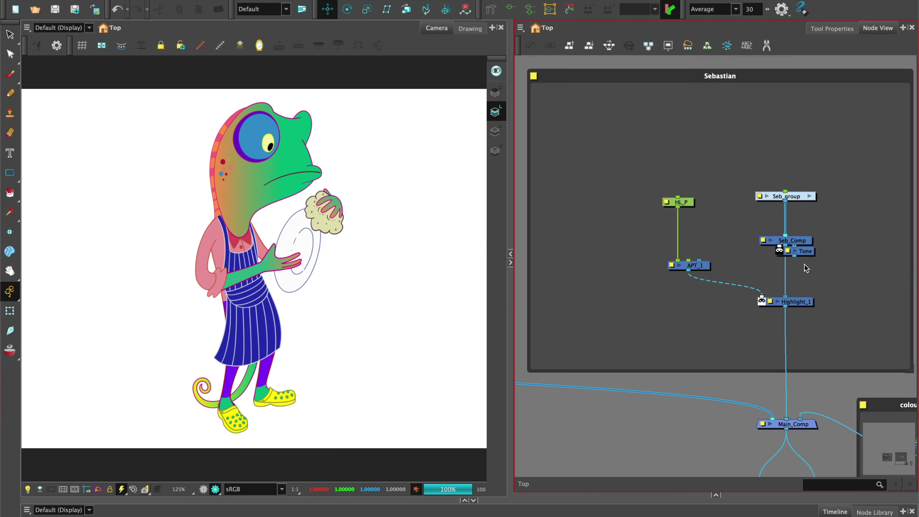
{"action": "left_click_drag", "start_coordinate": [794, 277], "coordinate": [802, 347]}
Add a second Apply-Peg-Transformation node named APT_2, fed by Seb_Comp, and attach a peg named Tone-P above it.
{"action": "key", "text": "Tab"}
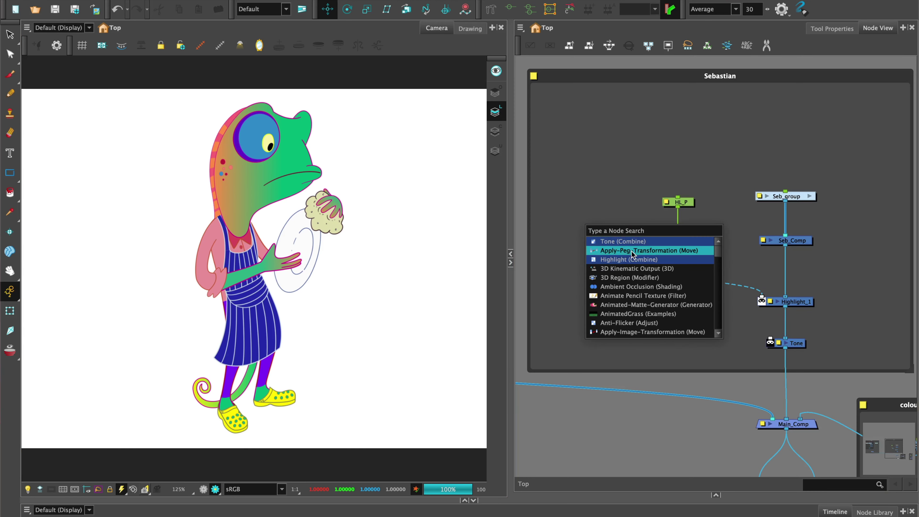
{"action": "left_click", "coordinate": [629, 250]}
{"action": "left_click_drag", "start_coordinate": [655, 218], "coordinate": [786, 247]}
{"action": "key", "text": "super+p"}
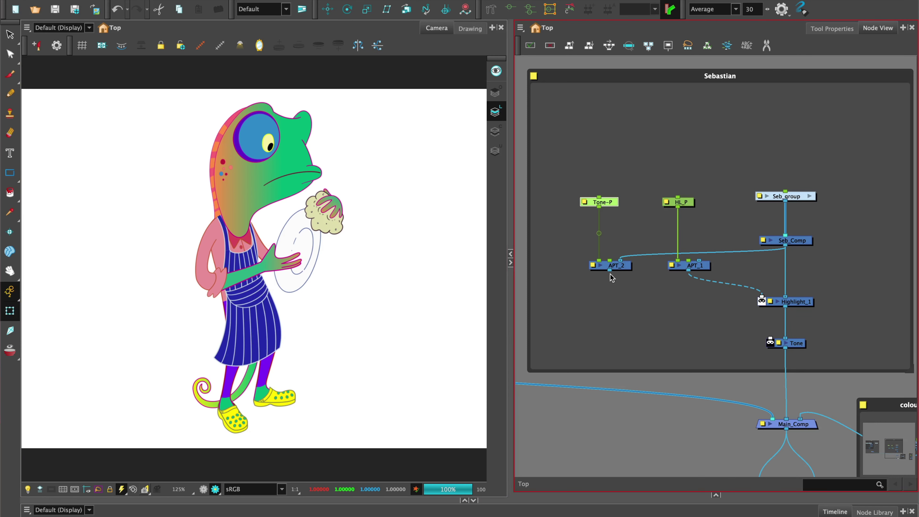
Connect APT_2 to the Tone node's matte input with Invert Matte enabled, and offset the Tone-P peg slightly down and left.
{"action": "left_click_drag", "start_coordinate": [610, 270], "coordinate": [778, 345]}
{"action": "double_click", "coordinate": [779, 346]}
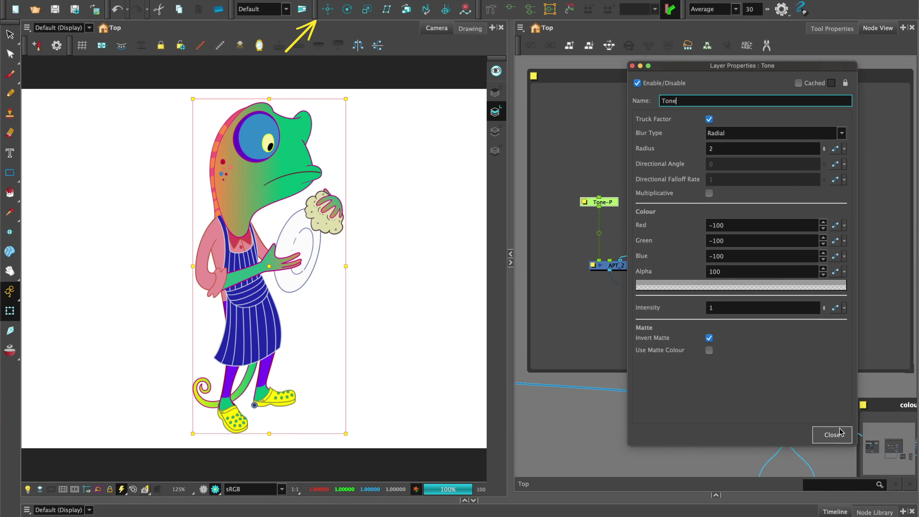
{"action": "left_click", "coordinate": [831, 433]}
{"action": "left_click", "coordinate": [328, 10]}
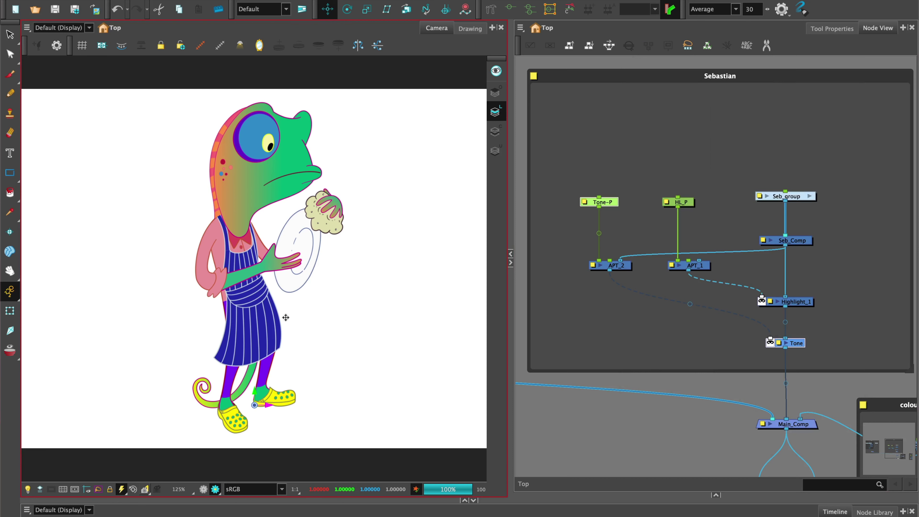
{"action": "left_click_drag", "start_coordinate": [269, 406], "coordinate": [261, 417]}
Make Tone multiplicative with radius 8, intensity 0.8 and a pink of red 235, green 114, blue 199, and raise the colour's alpha.
{"action": "double_click", "coordinate": [792, 343]}
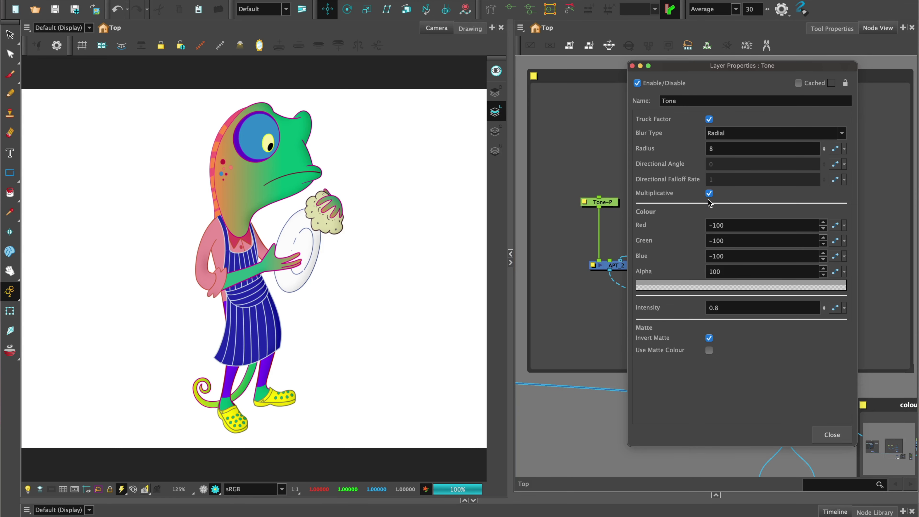
{"action": "left_click", "coordinate": [742, 286]}
{"action": "left_click", "coordinate": [720, 111]}
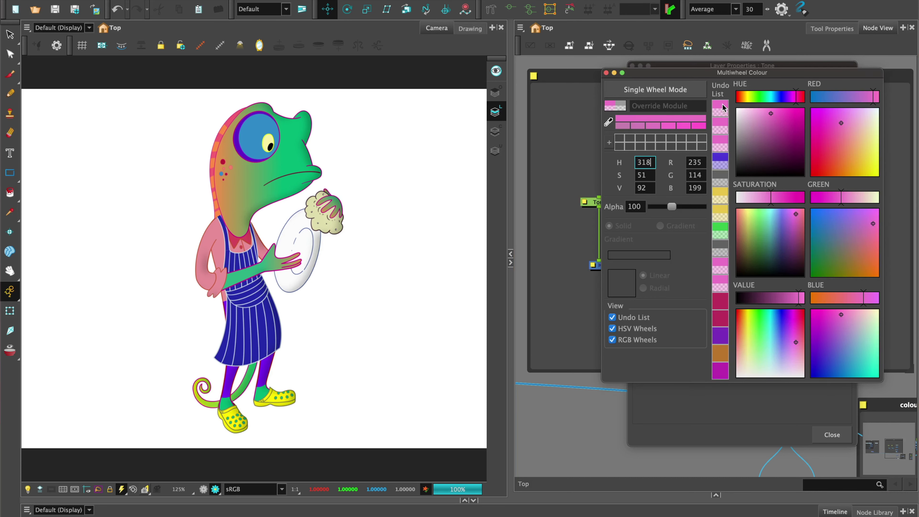
{"action": "left_click_drag", "start_coordinate": [671, 206], "coordinate": [701, 207]}
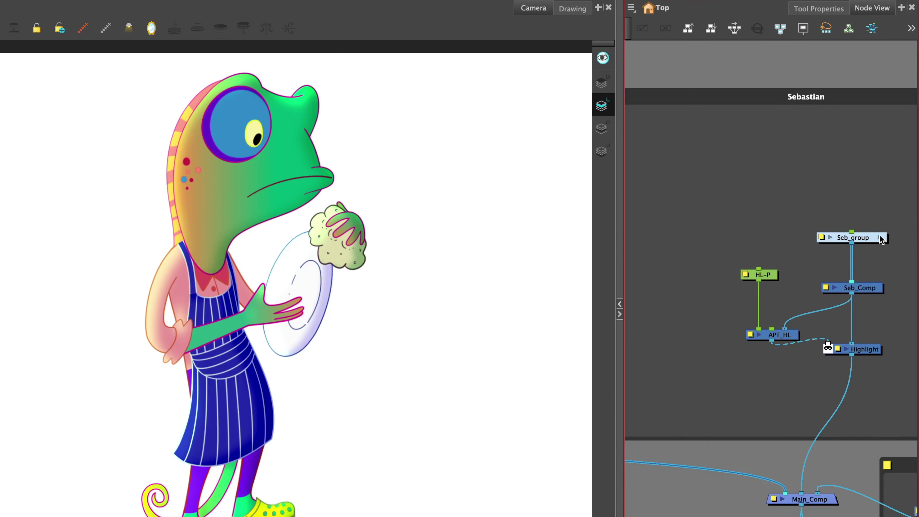
{"action": "left_click", "coordinate": [880, 241]}
{"action": "mouse_move", "coordinate": [753, 260]}
{"action": "left_mouse_down"}
{"action": "mouse_move", "coordinate": [780, 196]}
{"action": "mouse_move", "coordinate": [866, 127]}
{"action": "mouse_move", "coordinate": [773, 207]}
{"action": "mouse_move", "coordinate": [780, 196]}
{"action": "left_mouse_up"}
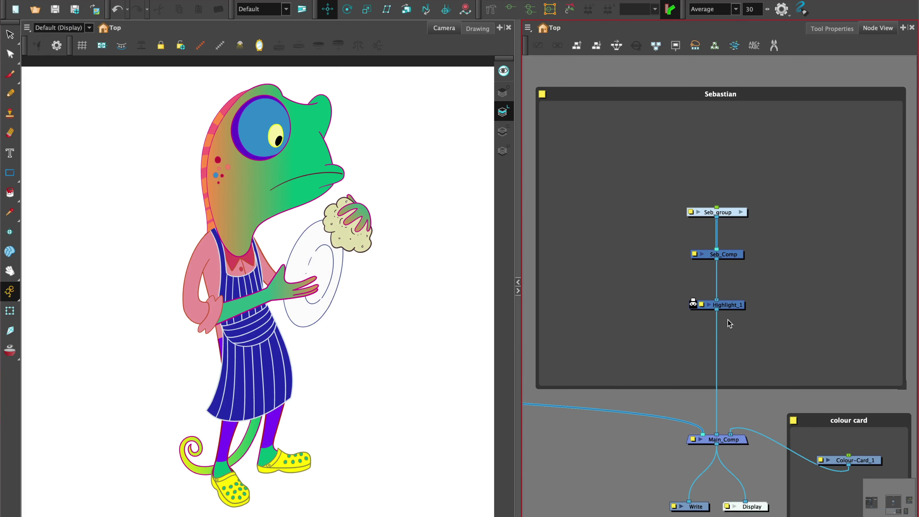
Add a vector drawing layer named Seb_HL, place it beside Seb_group and connect it to Highlight_1's matte input.
{"action": "key", "text": "super+r"}
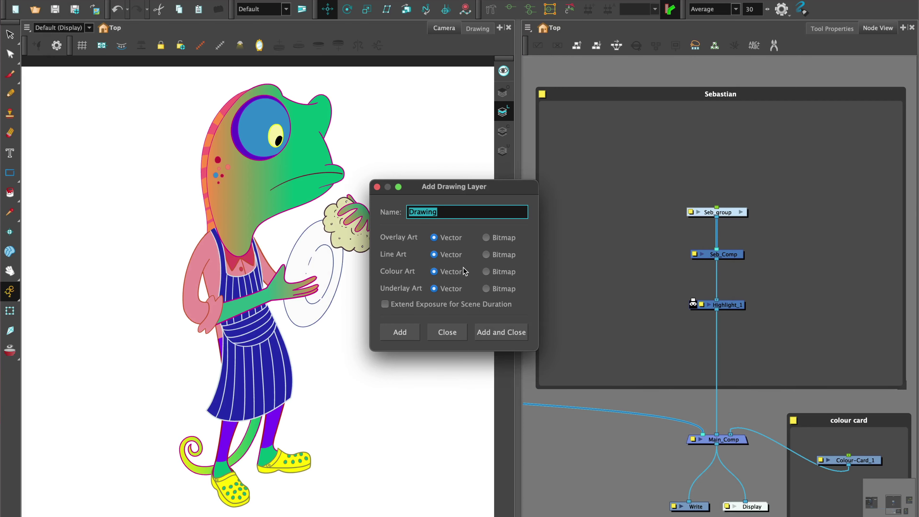
{"action": "type", "text": "Seb_HL"}
{"action": "left_click", "coordinate": [501, 332]}
{"action": "mouse_move", "coordinate": [763, 293]}
{"action": "left_mouse_down"}
{"action": "mouse_move", "coordinate": [645, 251]}
{"action": "mouse_move", "coordinate": [655, 209]}
{"action": "left_mouse_up"}
Give Seb_HL and Seb_group their own parent pegs, and add a shared parent peg above both.
{"action": "key", "text": "super+shift+p"}
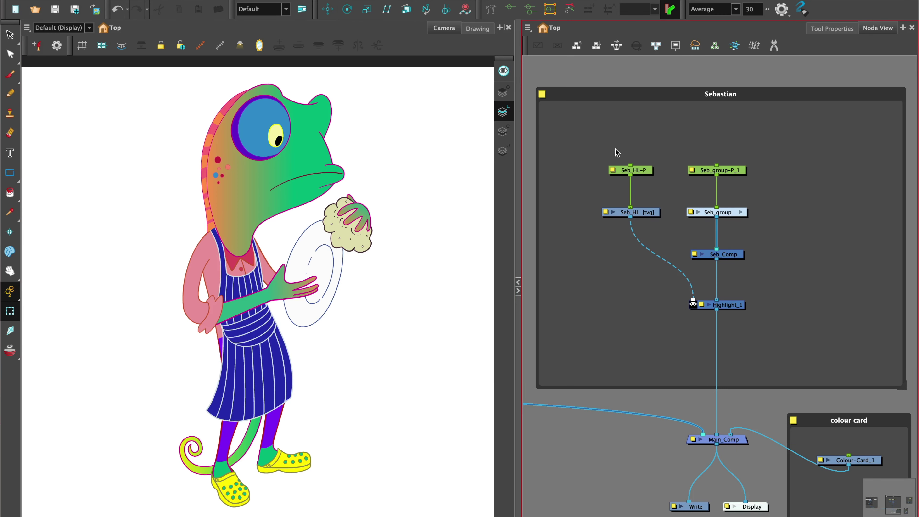
{"action": "left_click_drag", "start_coordinate": [615, 152], "coordinate": [744, 176]}
{"action": "key", "text": "super+p"}
{"action": "left_click", "coordinate": [703, 86]}
{"action": "left_click_drag", "start_coordinate": [668, 116], "coordinate": [680, 118]}
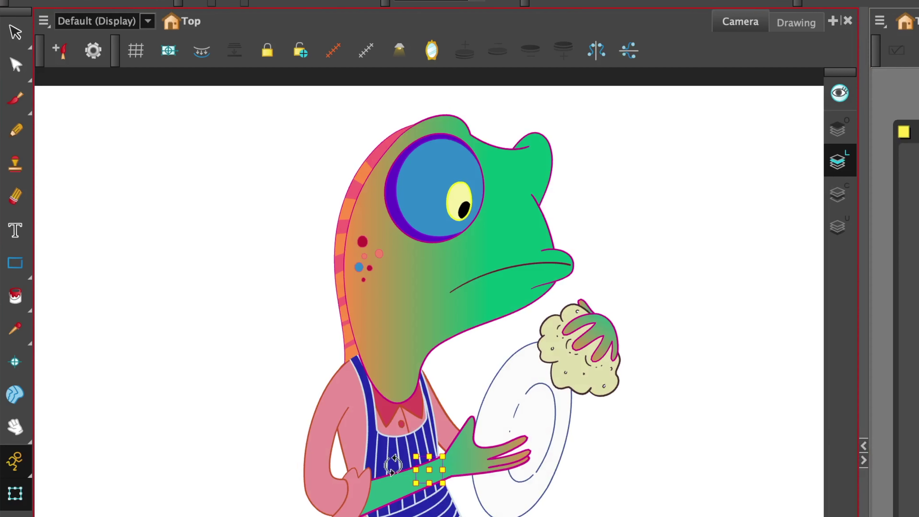
Activate the Pencil tool for Seb_HL with the yellow highlight swatch from the Chameleon_colour palette.
{"action": "key", "text": "alt+slash"}
{"action": "left_click", "coordinate": [481, 252]}
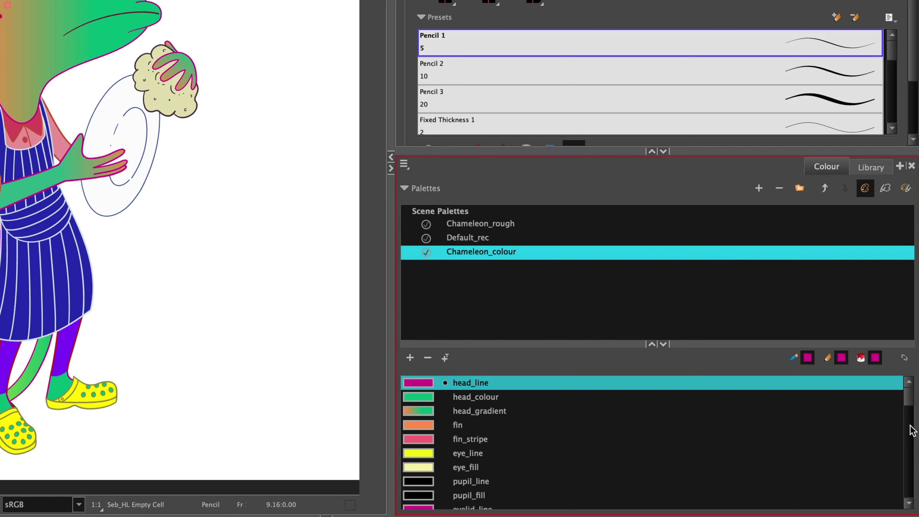
{"action": "scroll", "coordinate": [909, 441], "scroll_direction": "down", "scroll_amount": 10}
{"action": "left_click", "coordinate": [427, 503]}
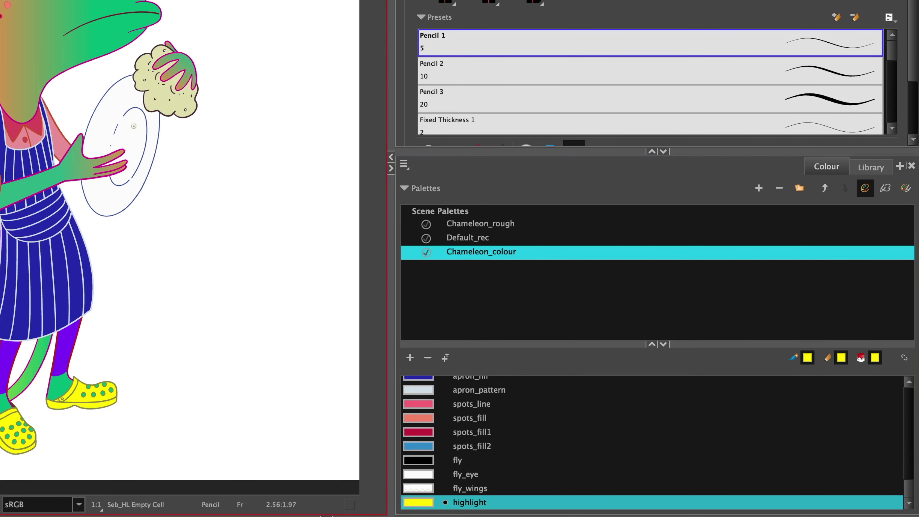